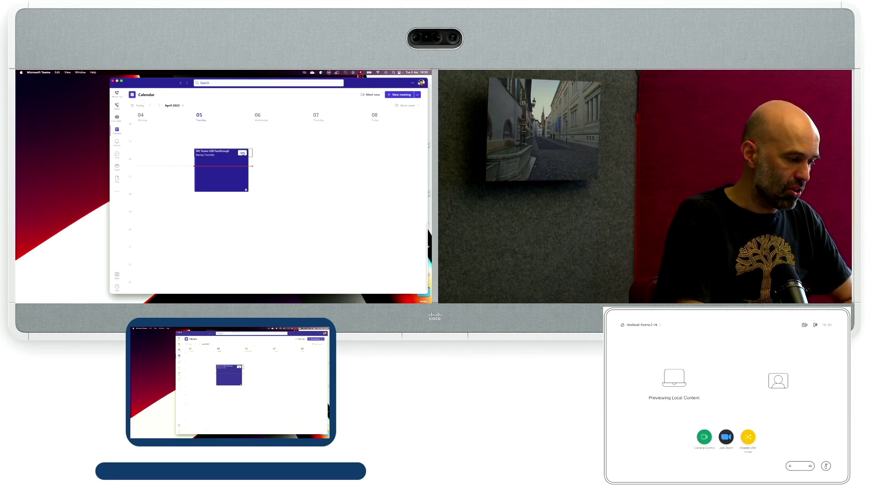
Open the MS Teams USB Passthrough meeting's join screen at full size and set its speaker to Logi Swytch Audio.
{"action": "left_click", "coordinate": [242, 153]}
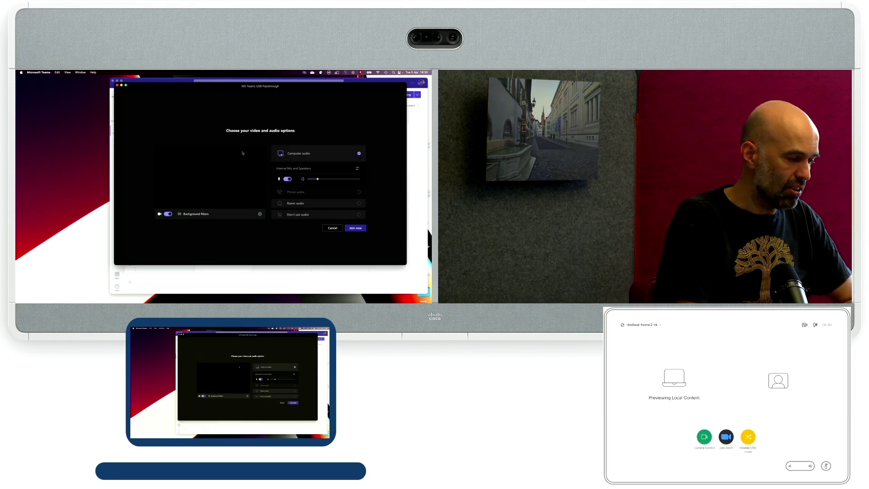
{"action": "left_click", "coordinate": [126, 85]}
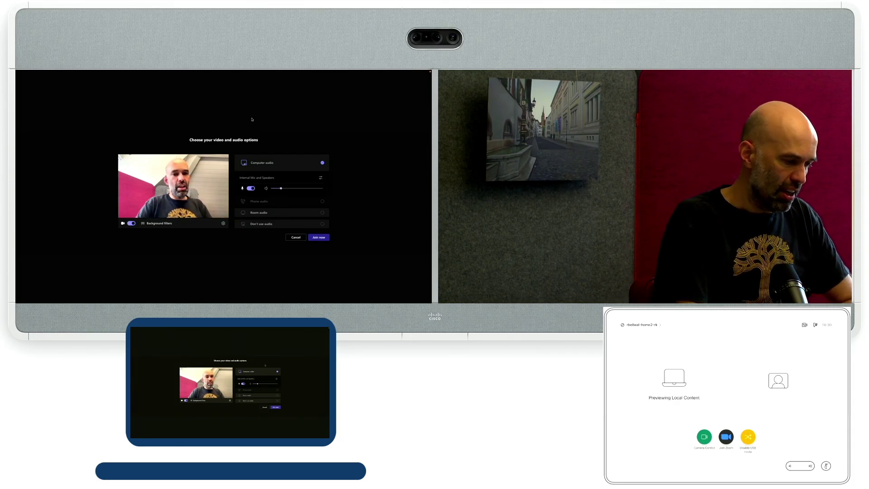
{"action": "left_click", "coordinate": [321, 179]}
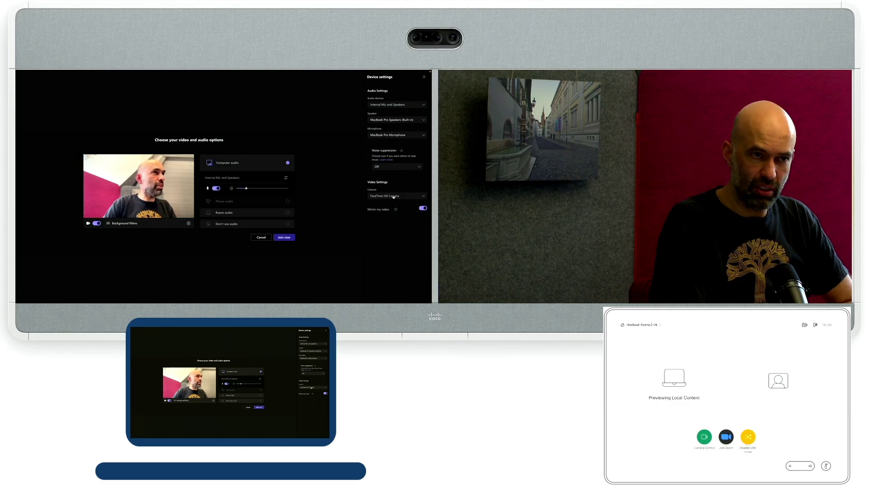
{"action": "left_click", "coordinate": [402, 120]}
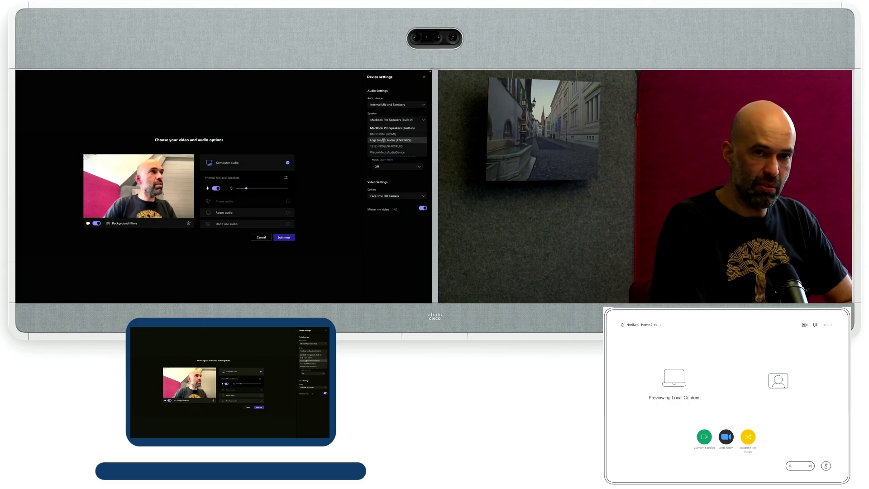
{"action": "left_click", "coordinate": [384, 140]}
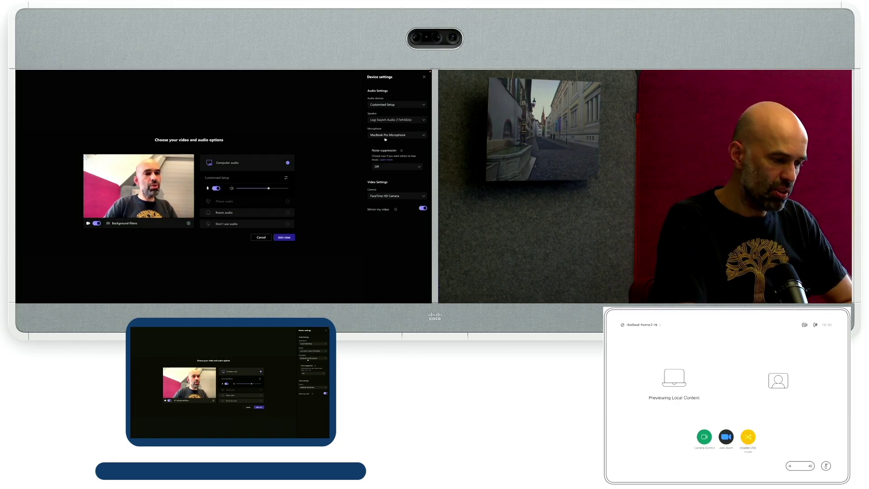
Set both the microphone and the camera to the INOGENI 4KXPLUS device in the meeting's device settings.
{"action": "left_click", "coordinate": [385, 136]}
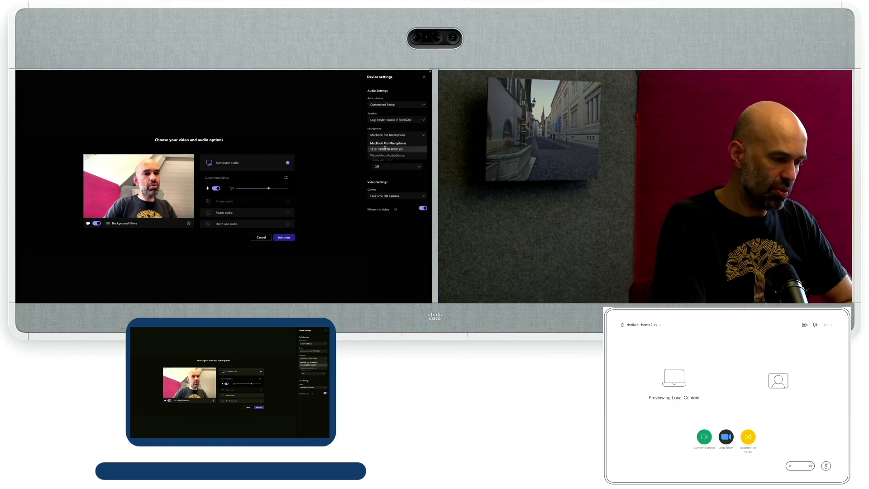
{"action": "left_click", "coordinate": [382, 149]}
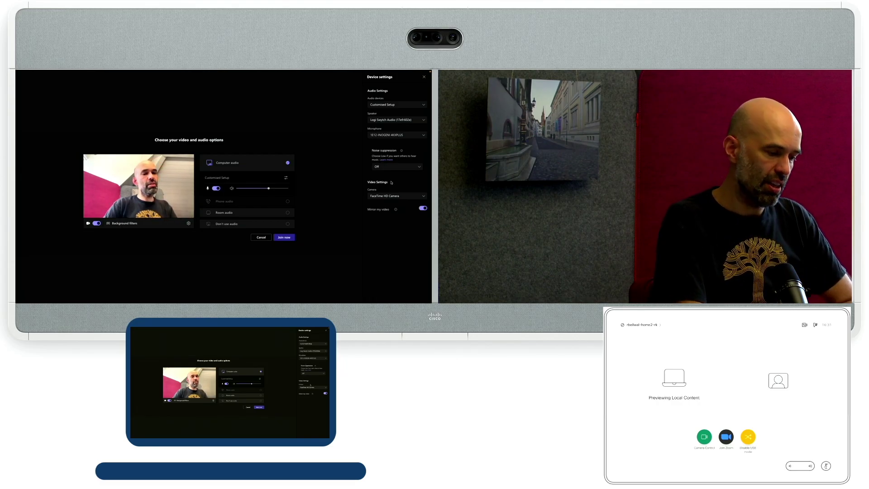
{"action": "left_click", "coordinate": [394, 196]}
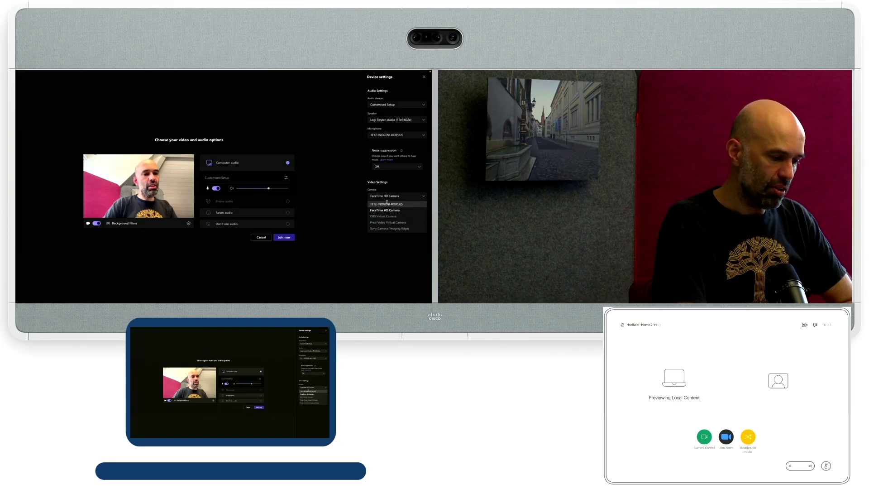
{"action": "left_click", "coordinate": [382, 204]}
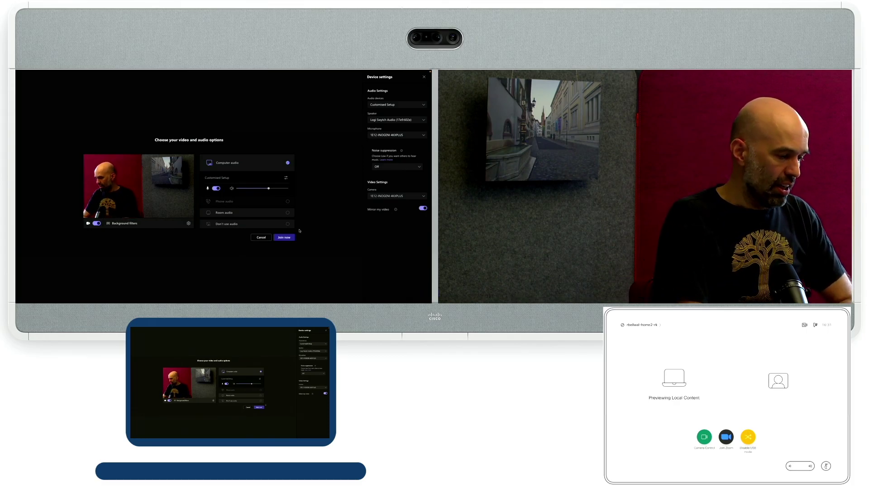
Join the MS Teams USB Passthrough meeting and end it for everyone.
{"action": "left_click", "coordinate": [286, 237]}
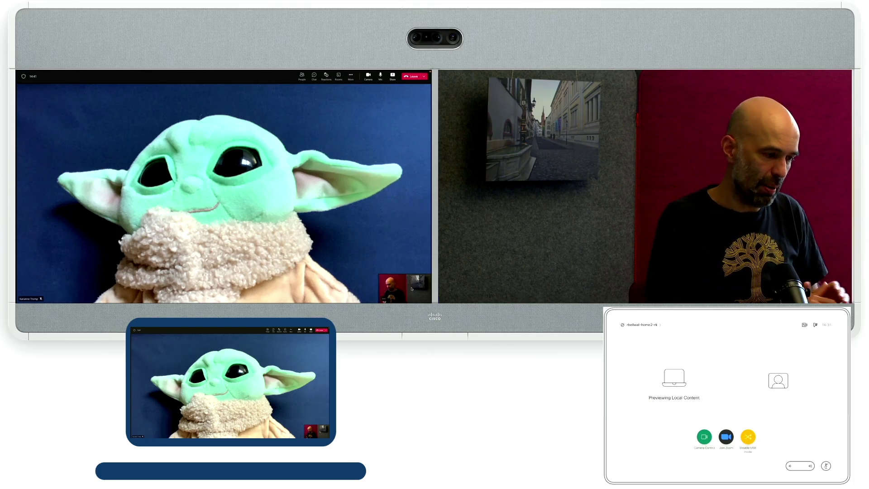
{"action": "left_click", "coordinate": [424, 76]}
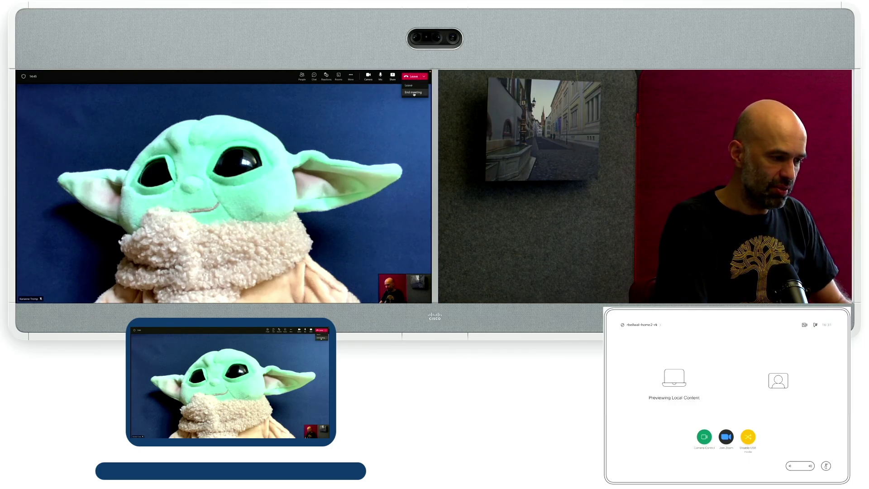
{"action": "left_click", "coordinate": [412, 94]}
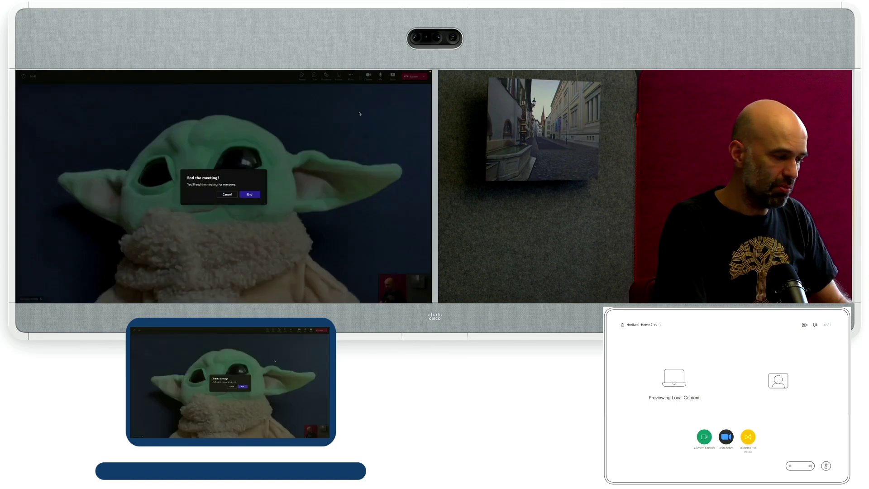
{"action": "left_click", "coordinate": [250, 194]}
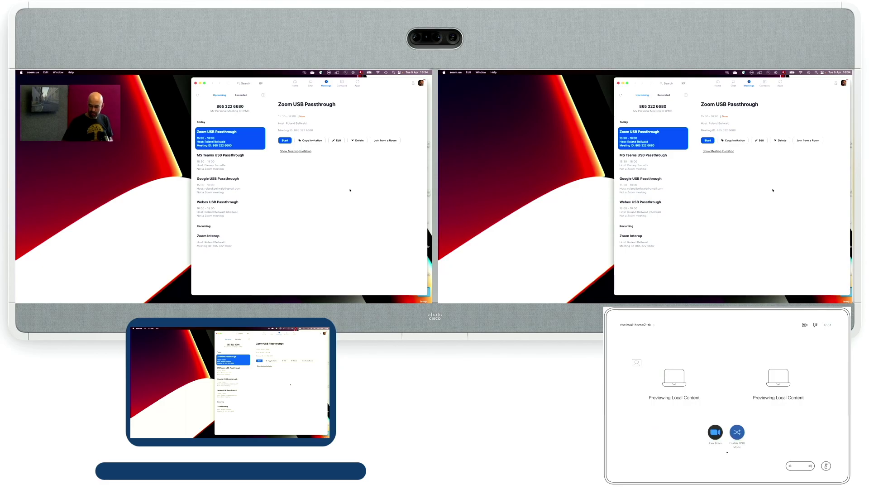
Enable USB mode on the room device's touch controller and set the camera in Zoom's video settings to INOGENI 4KXPLUS.
{"action": "left_click", "coordinate": [737, 432]}
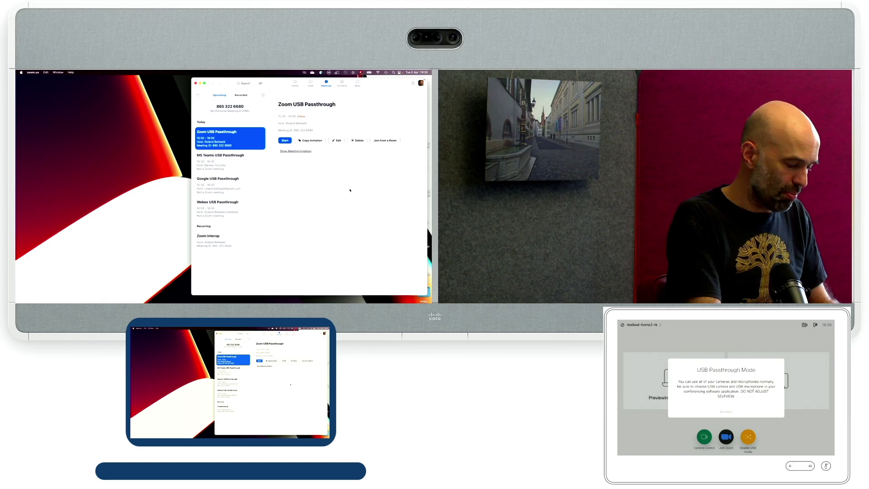
{"action": "key", "text": "super+comma"}
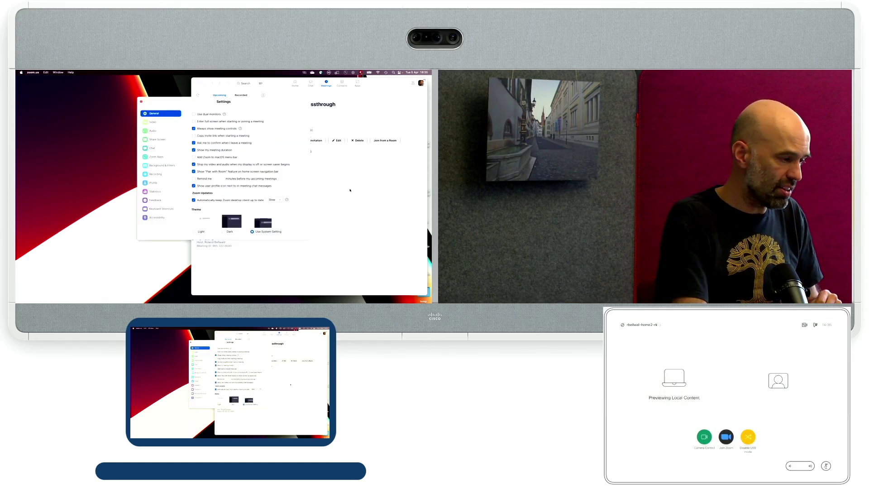
{"action": "left_click", "coordinate": [159, 123]}
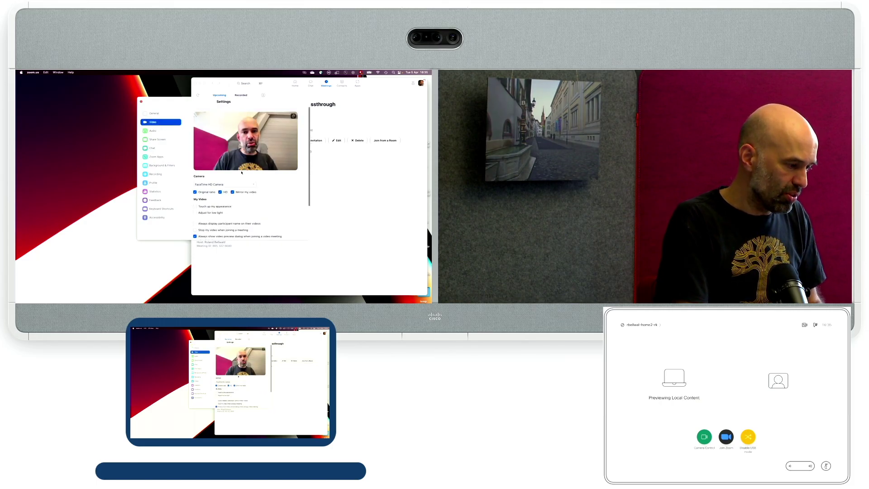
{"action": "left_click", "coordinate": [249, 184]}
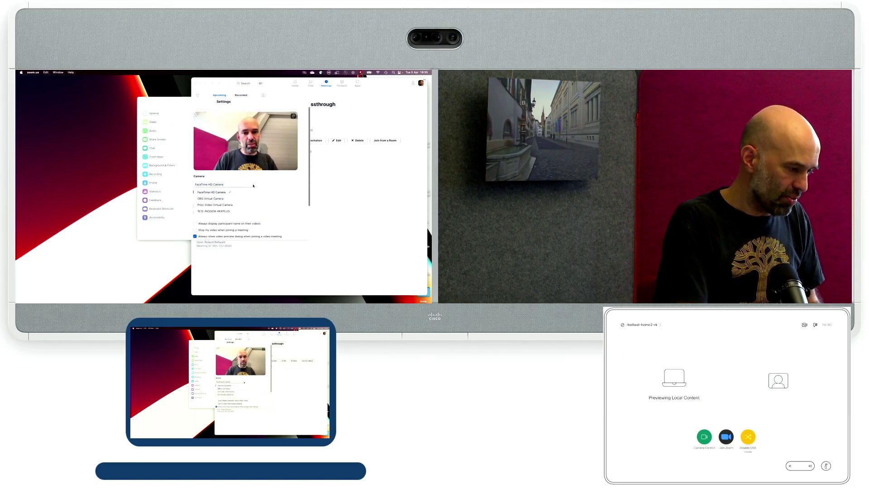
{"action": "left_click", "coordinate": [222, 212]}
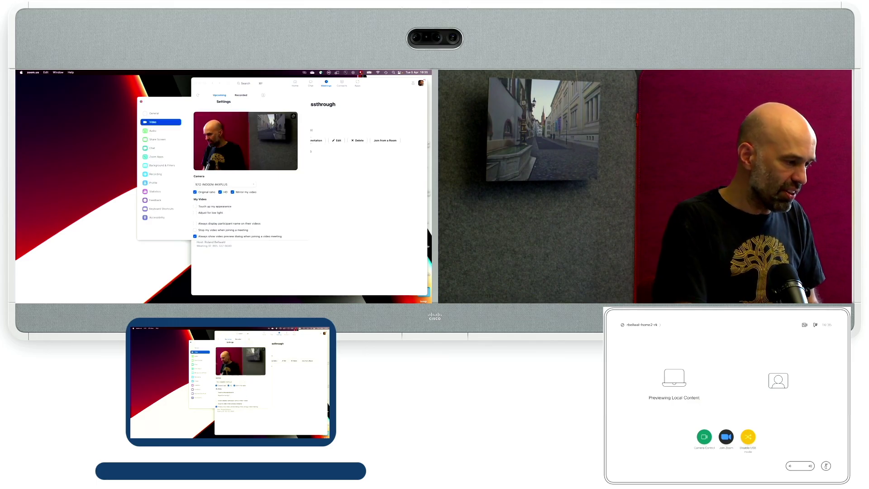
Check the speaker choices and microphone selection in Zoom's audio settings, and close the settings.
{"action": "left_click", "coordinate": [157, 130]}
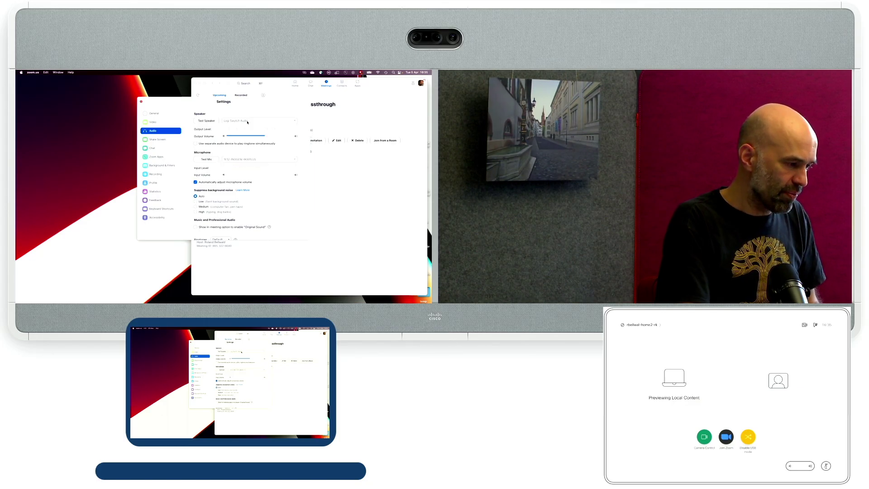
{"action": "left_click", "coordinate": [248, 121]}
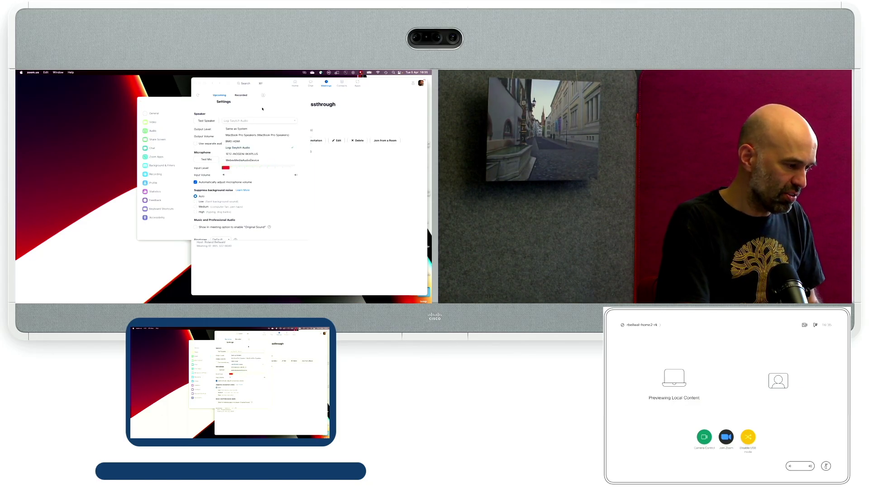
{"action": "left_click", "coordinate": [265, 108]}
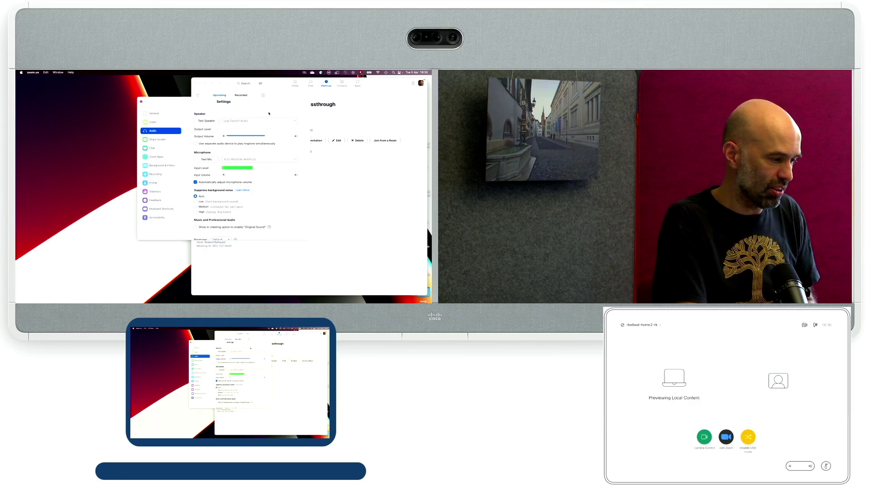
{"action": "left_click", "coordinate": [142, 101]}
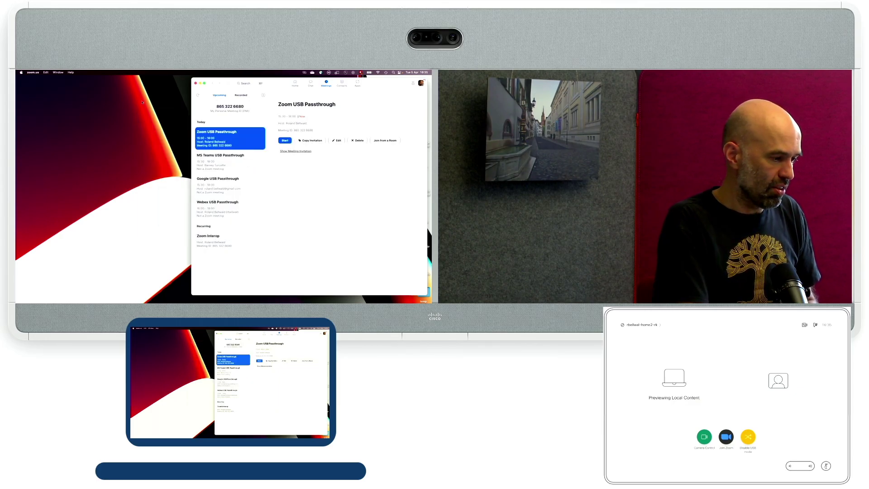
Start the Zoom USB Passthrough meeting, show it full screen and reclaim the host role.
{"action": "left_click", "coordinate": [285, 140]}
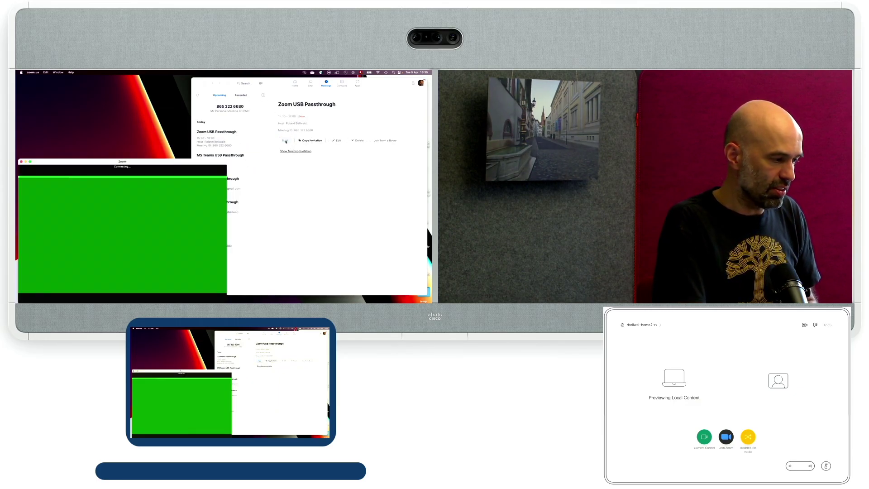
{"action": "left_click", "coordinate": [30, 162]}
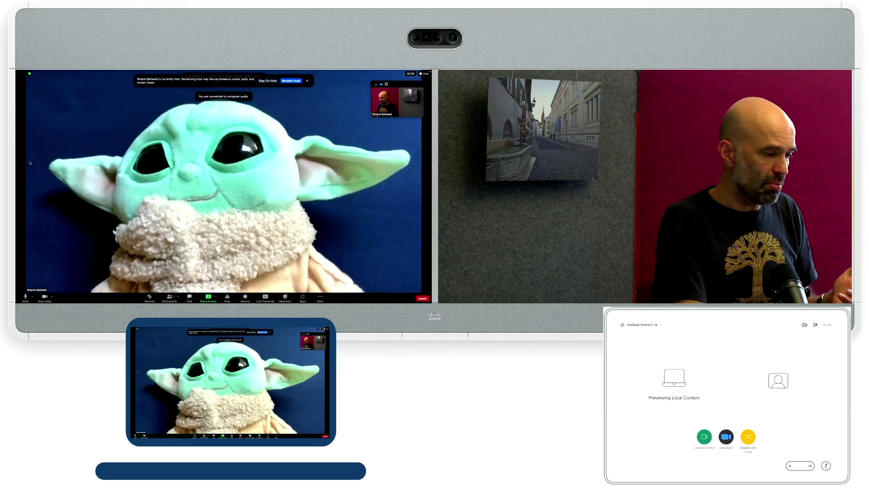
{"action": "left_click", "coordinate": [291, 81]}
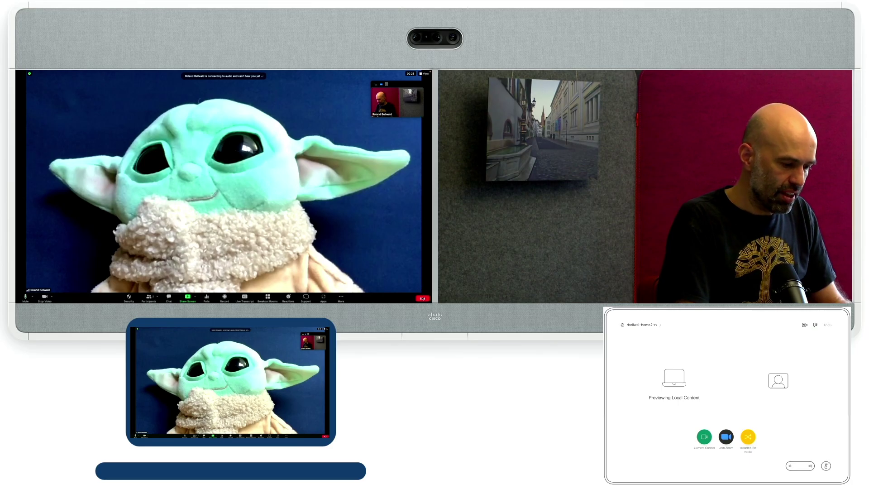
End the Zoom meeting for all participants.
{"action": "left_click", "coordinate": [422, 298]}
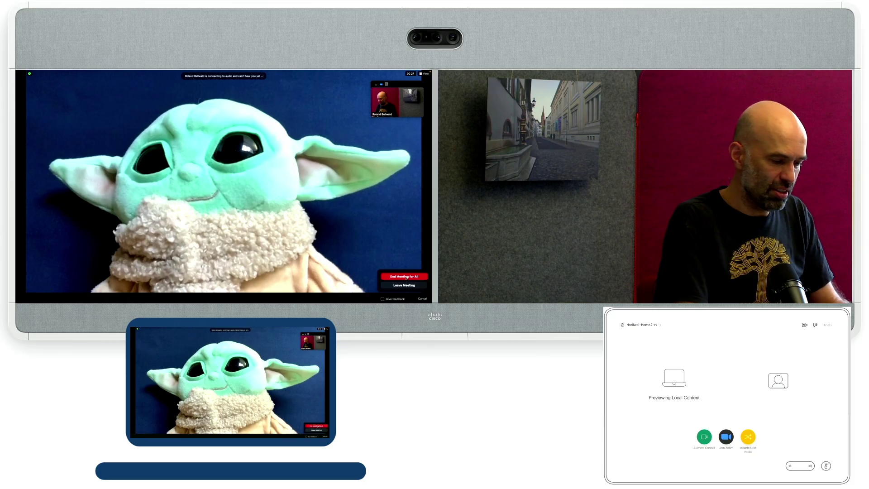
{"action": "left_click", "coordinate": [406, 276]}
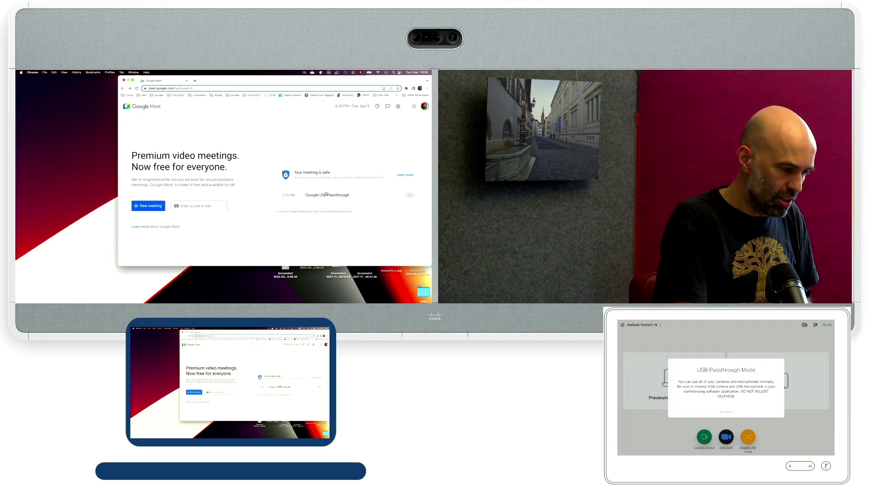
Open the Google USB Passthrough meeting in Google Meet and bring up its audio and video check.
{"action": "left_click", "coordinate": [324, 195]}
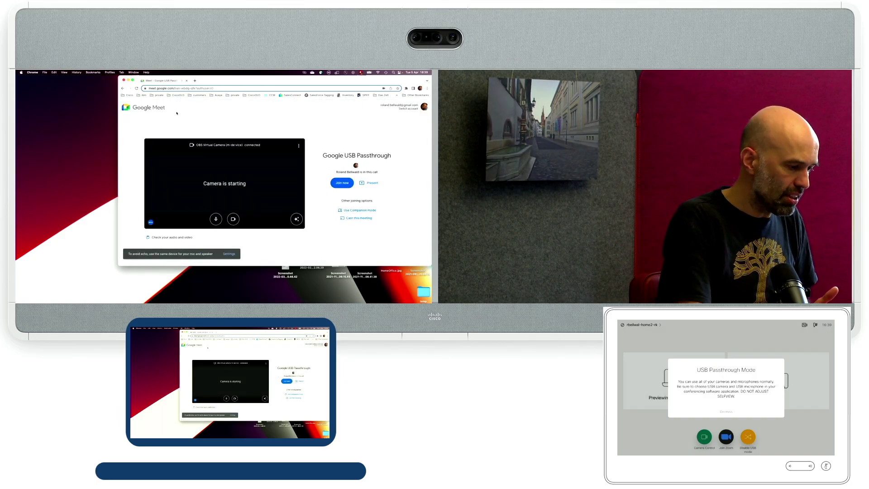
{"action": "left_click", "coordinate": [298, 145]}
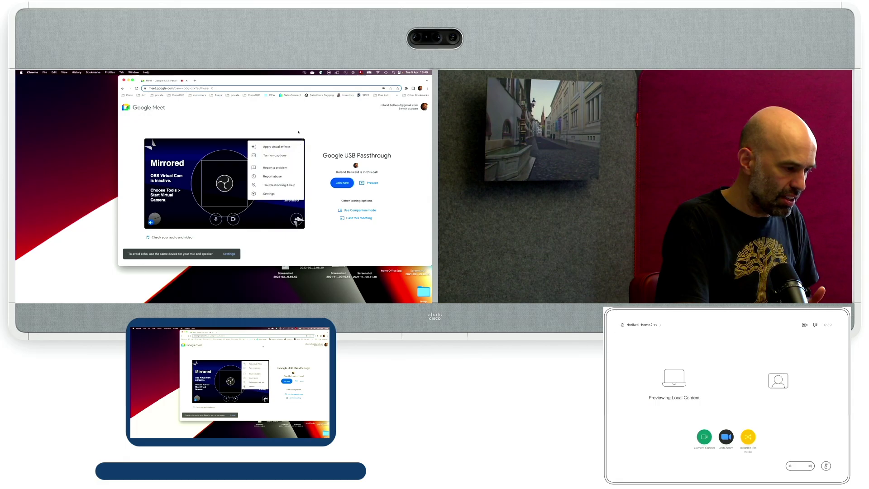
{"action": "left_click", "coordinate": [267, 111]}
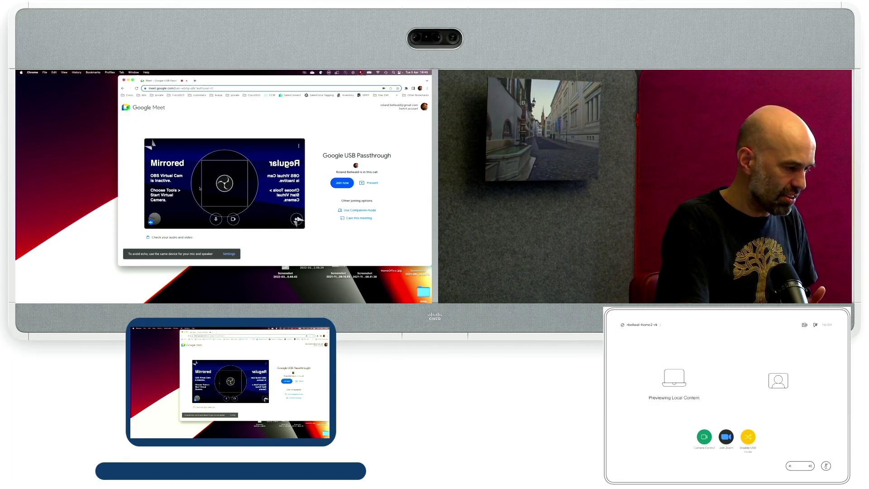
{"action": "left_click", "coordinate": [161, 238]}
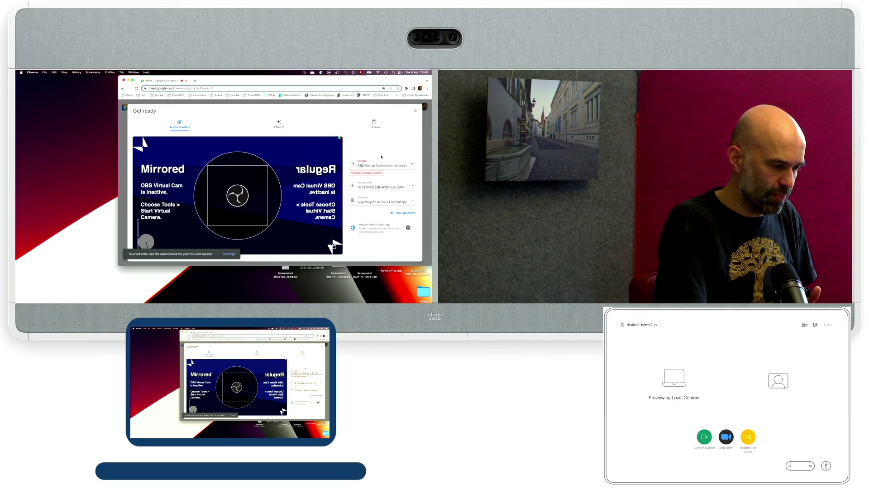
Set the Google Meet camera to INOGENI 4KXPLUS and join the Google USB Passthrough meeting.
{"action": "left_click", "coordinate": [364, 169]}
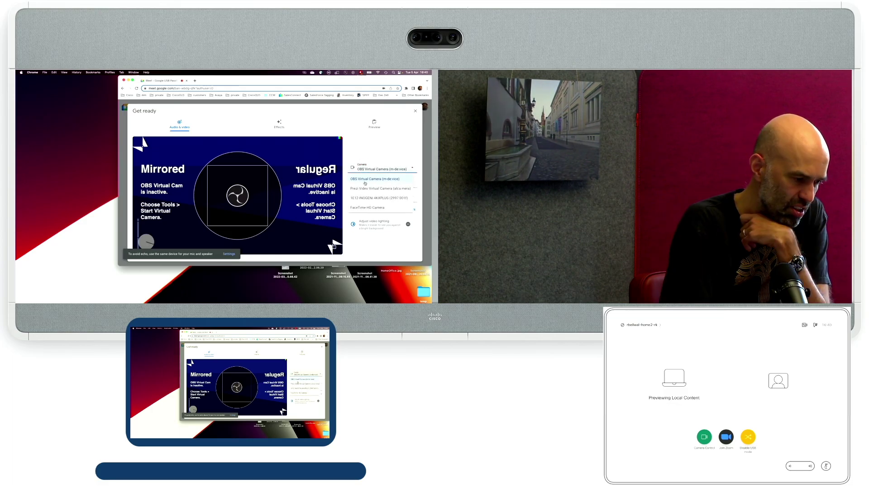
{"action": "left_click", "coordinate": [368, 198]}
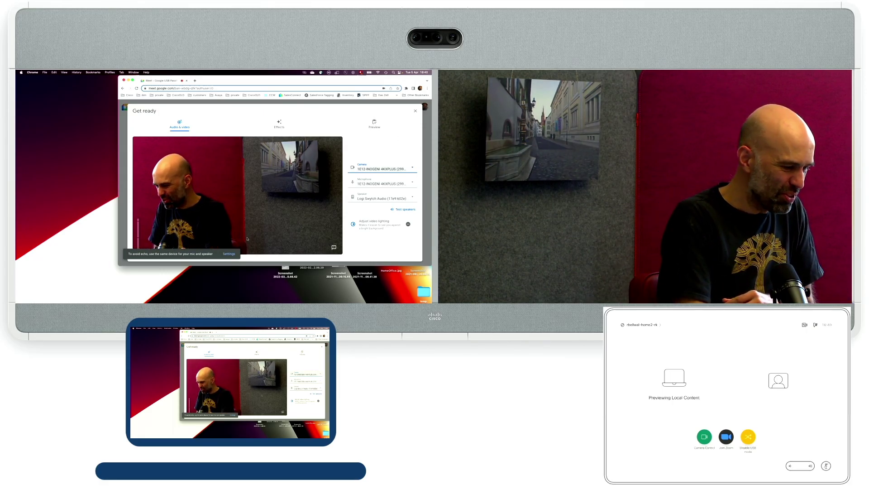
{"action": "key", "text": "Escape"}
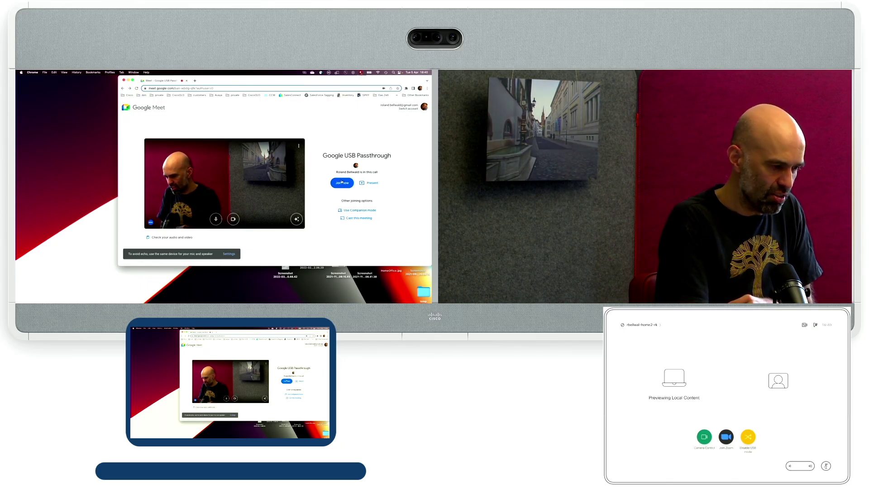
{"action": "left_click", "coordinate": [342, 182]}
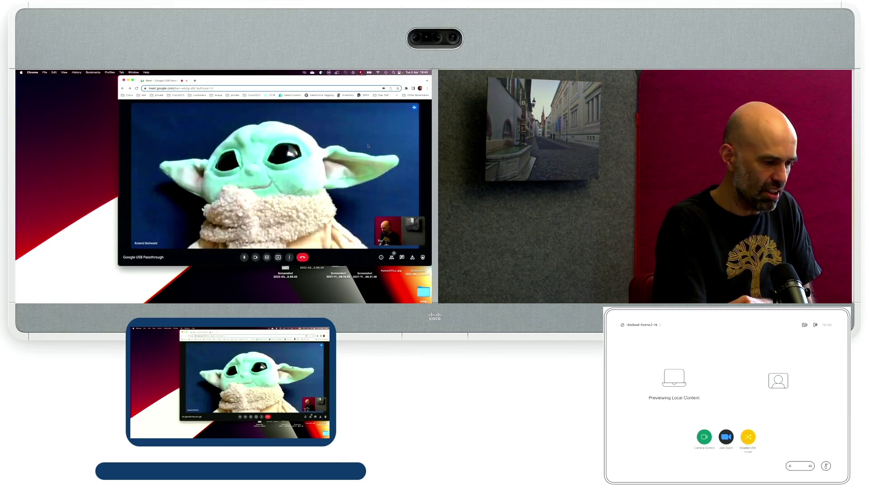
Show the Google USB Passthrough call full screen and end it for everyone.
{"action": "left_click", "coordinate": [290, 257]}
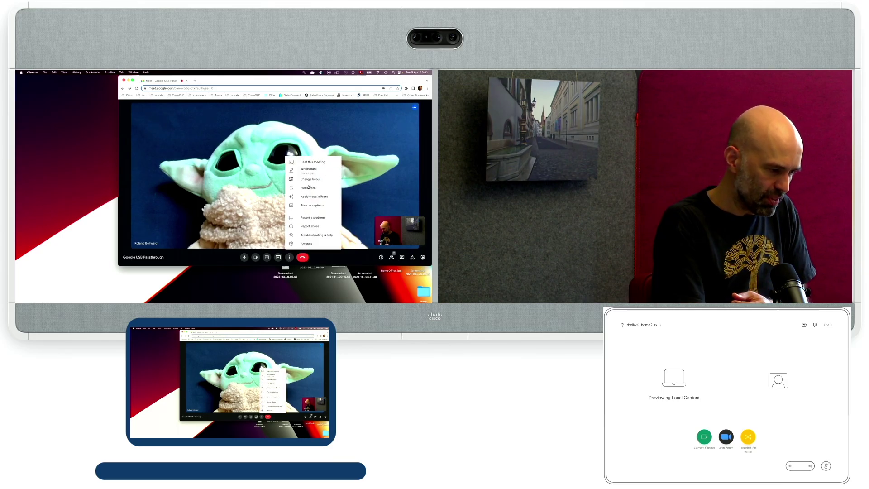
{"action": "left_click", "coordinate": [310, 188]}
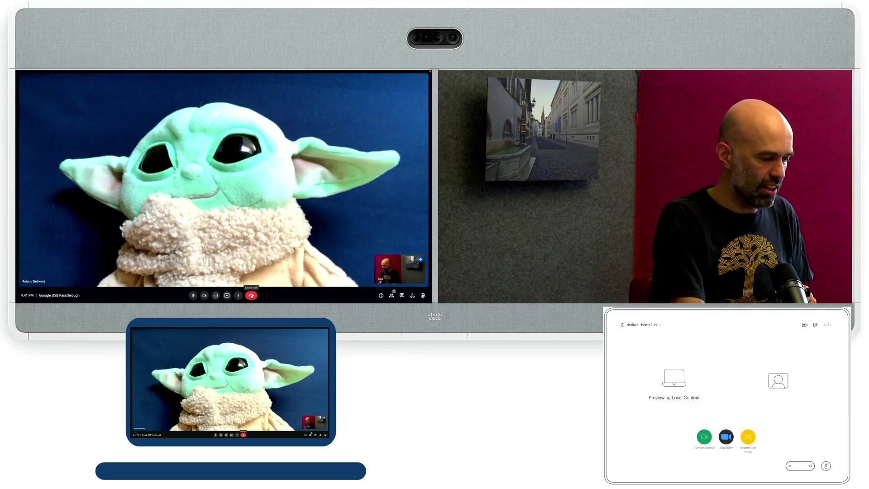
{"action": "left_click", "coordinate": [251, 296]}
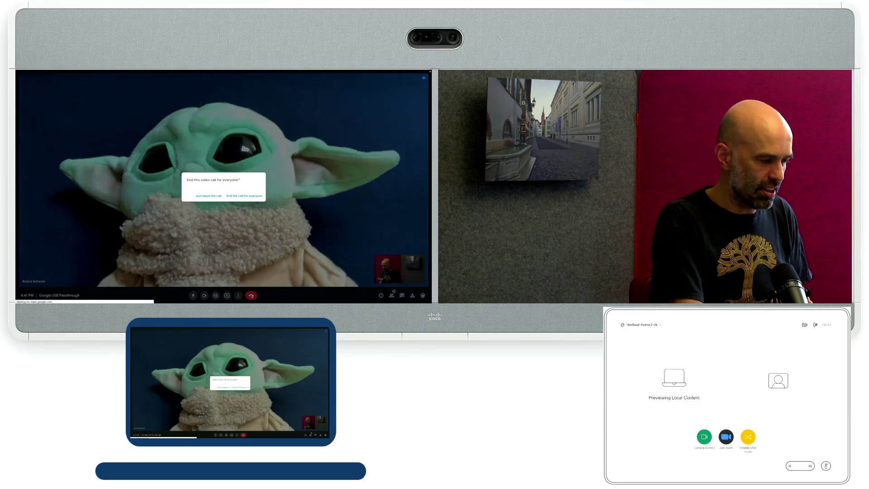
{"action": "left_click", "coordinate": [240, 196]}
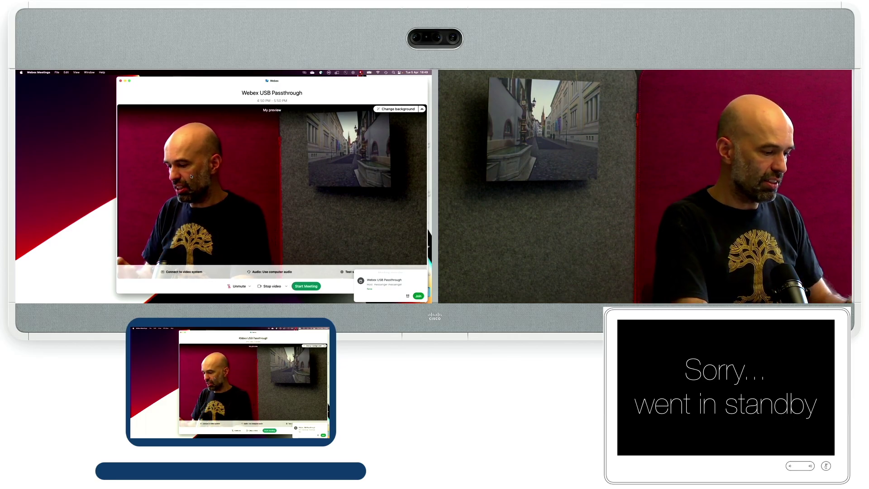
In Webex, show the Webex USB Passthrough meeting preview full screen and set the microphone to INOGENI 4KXPLUS, dismissing any meeting reminders.
{"action": "left_click", "coordinate": [356, 272]}
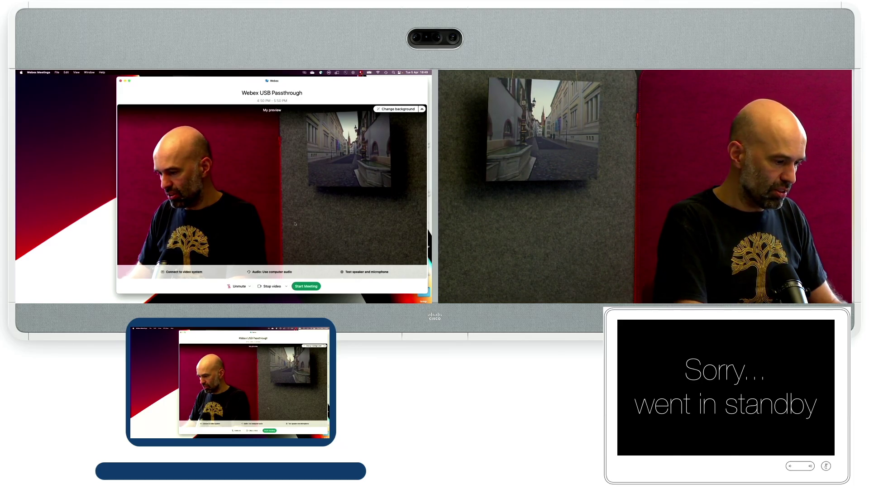
{"action": "left_click", "coordinate": [129, 81]}
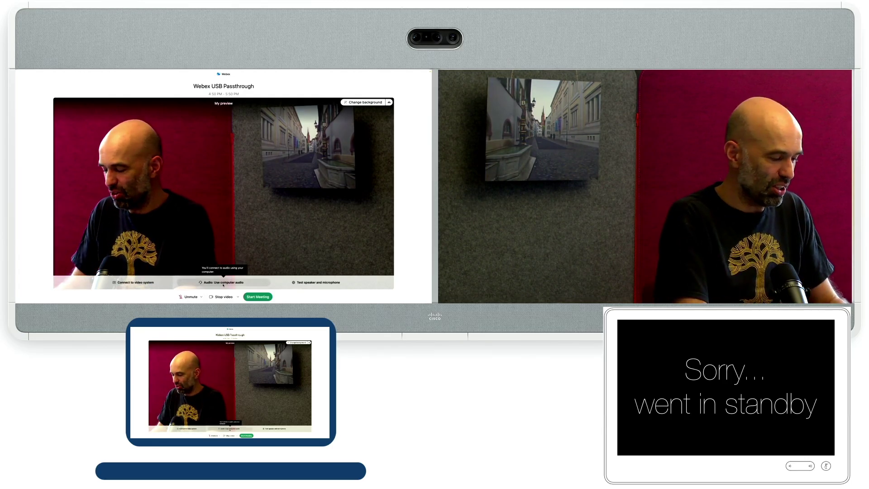
{"action": "left_click", "coordinate": [223, 283]}
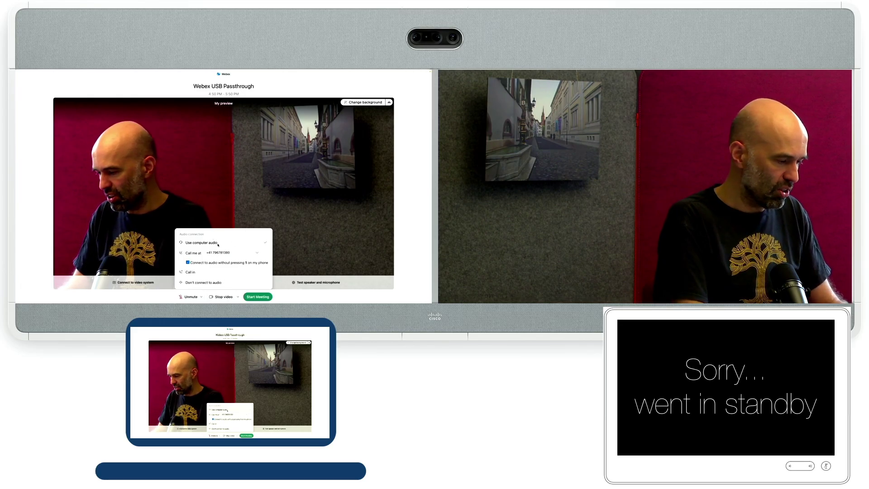
{"action": "left_click", "coordinate": [201, 297]}
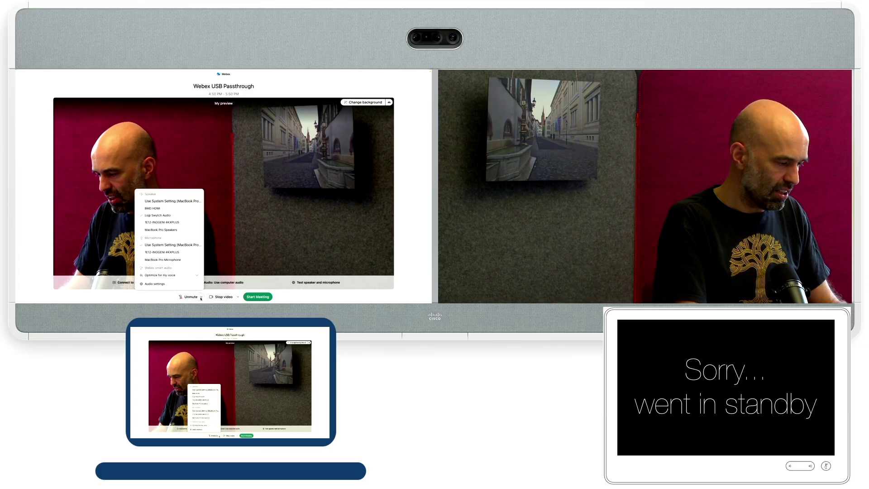
{"action": "left_click", "coordinate": [162, 252]}
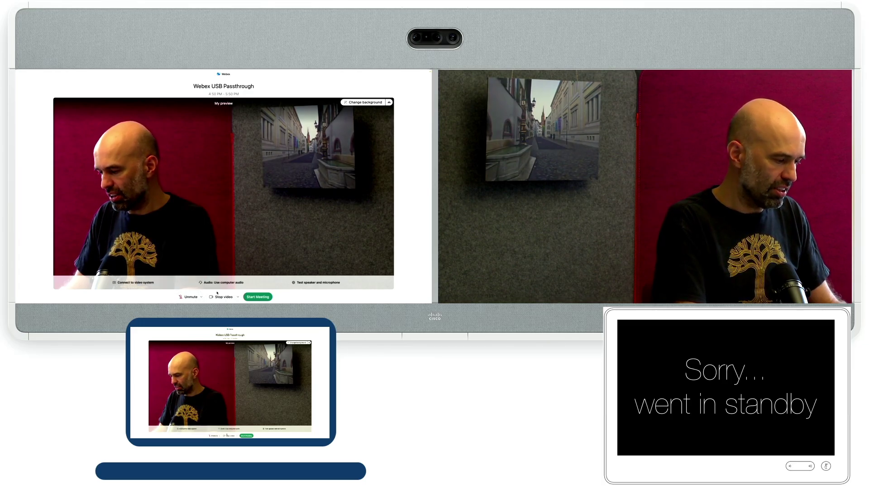
{"action": "left_click", "coordinate": [202, 298]}
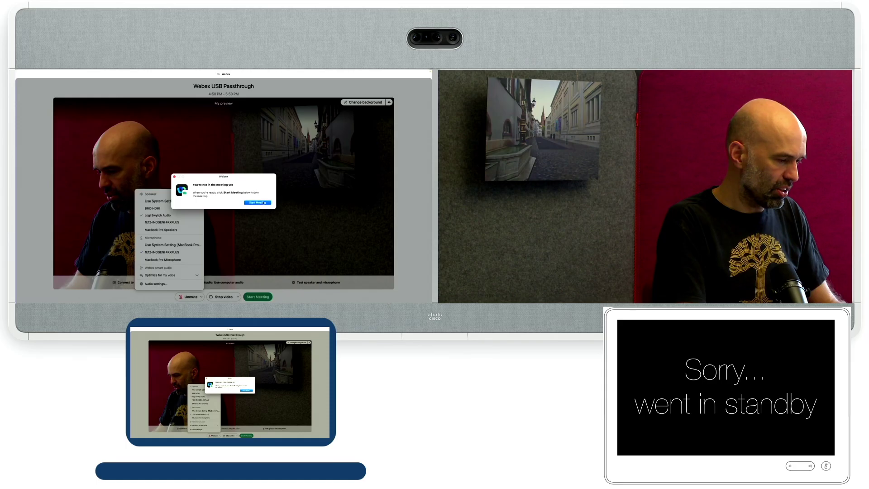
{"action": "left_click", "coordinate": [175, 178]}
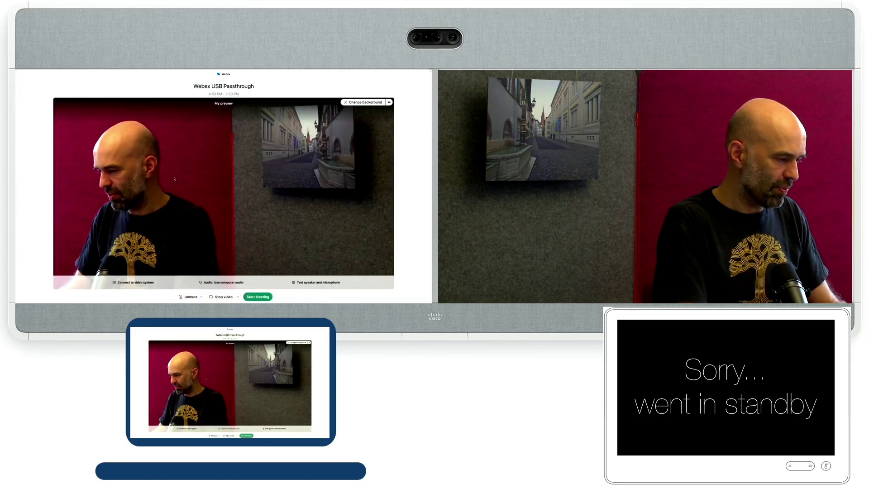
Start the Webex USB Passthrough meeting and display it in full-screen view with the Stack layout.
{"action": "left_click", "coordinate": [263, 297]}
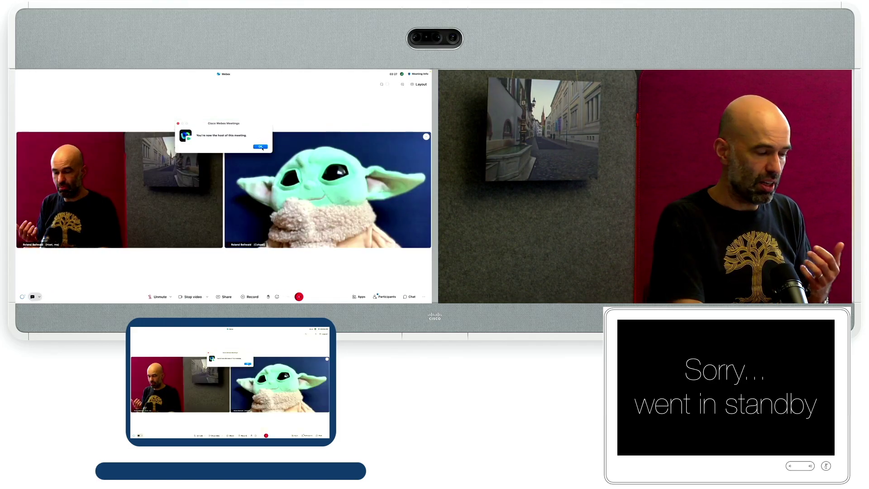
{"action": "left_click", "coordinate": [261, 147]}
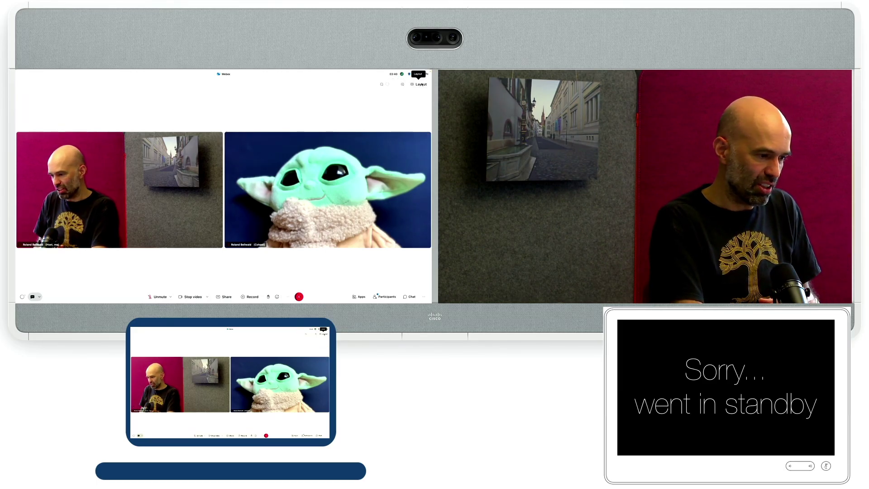
{"action": "left_click", "coordinate": [420, 84]}
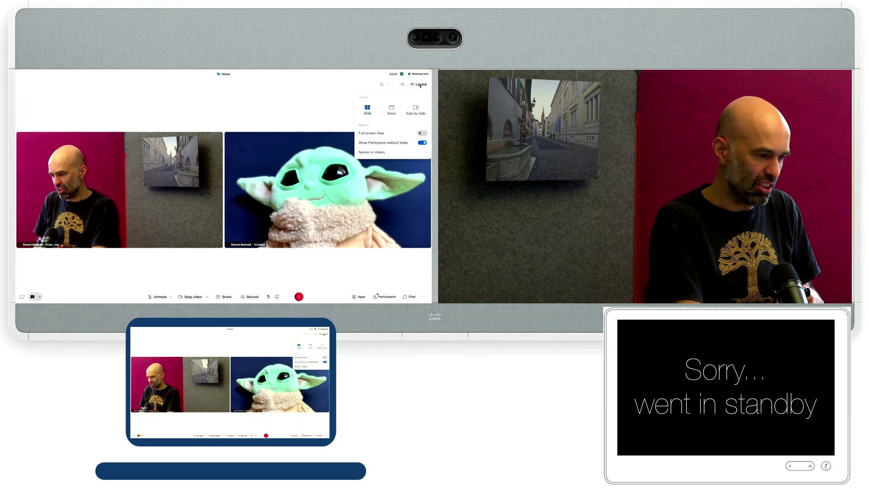
{"action": "left_click", "coordinate": [422, 133]}
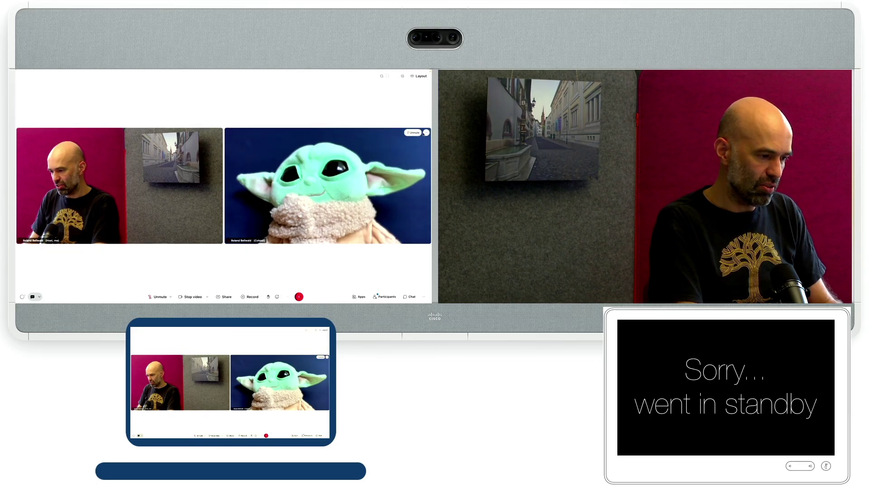
{"action": "left_click", "coordinate": [417, 77]}
{"action": "left_click", "coordinate": [390, 102]}
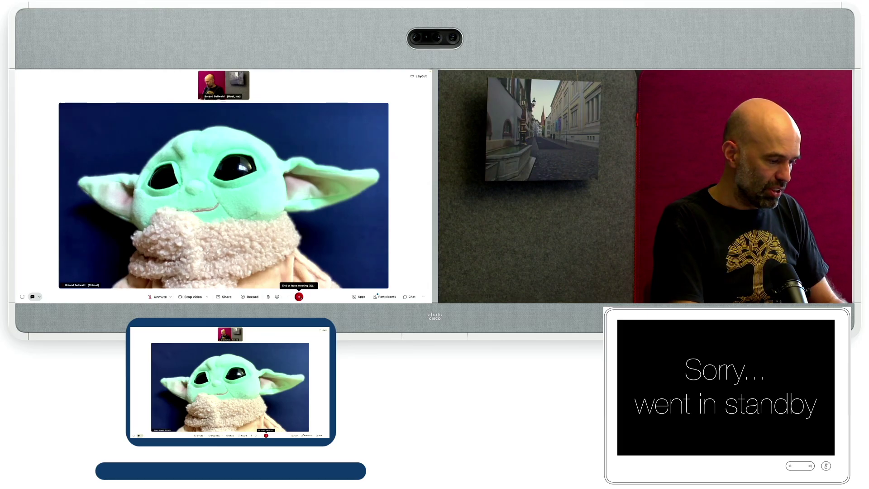
End the Webex meeting for all participants.
{"action": "left_click", "coordinate": [299, 297]}
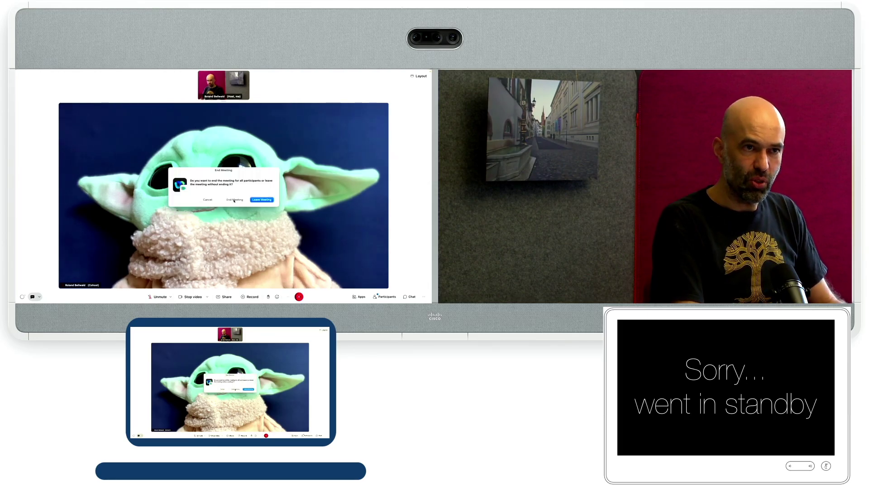
{"action": "left_click", "coordinate": [234, 199]}
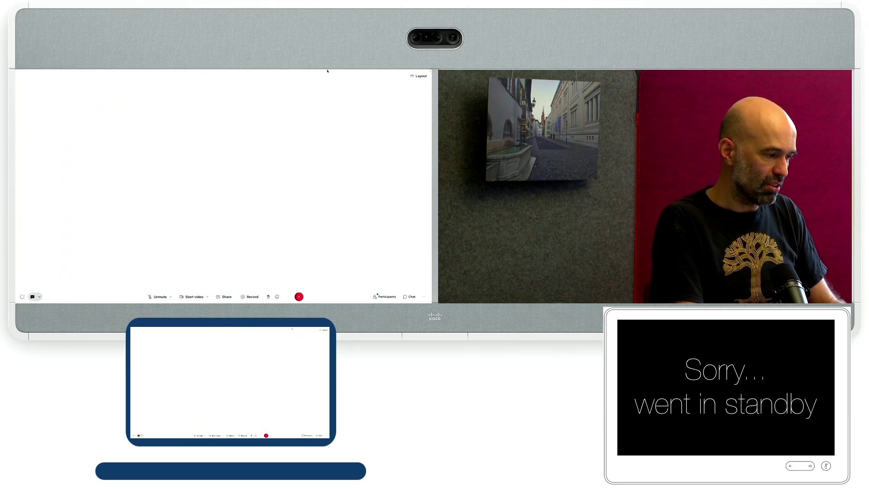